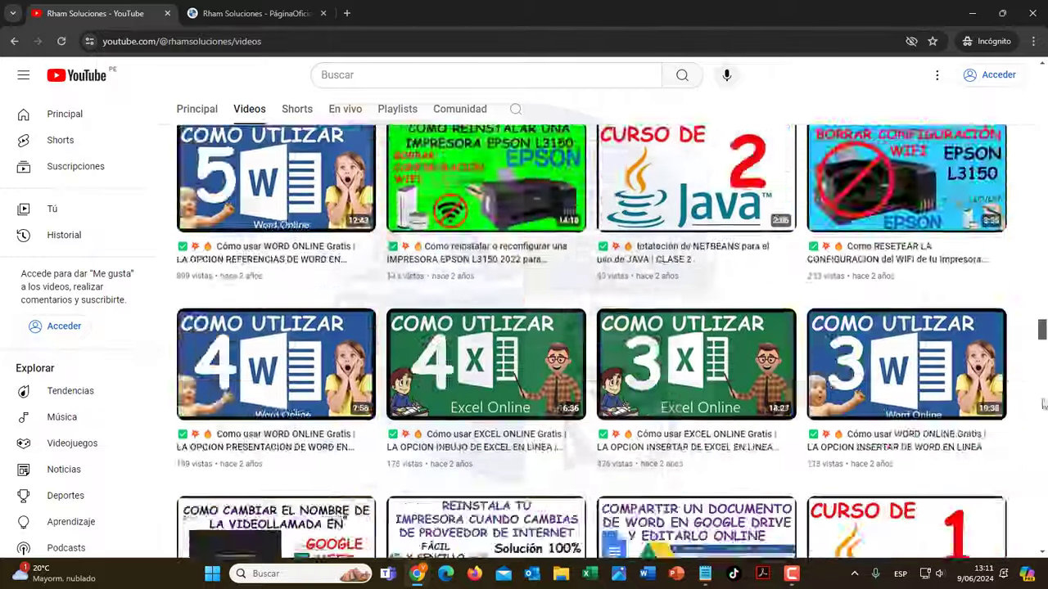
pyautogui.moveTo(1044, 405); pyautogui.dragTo(1041, 525)
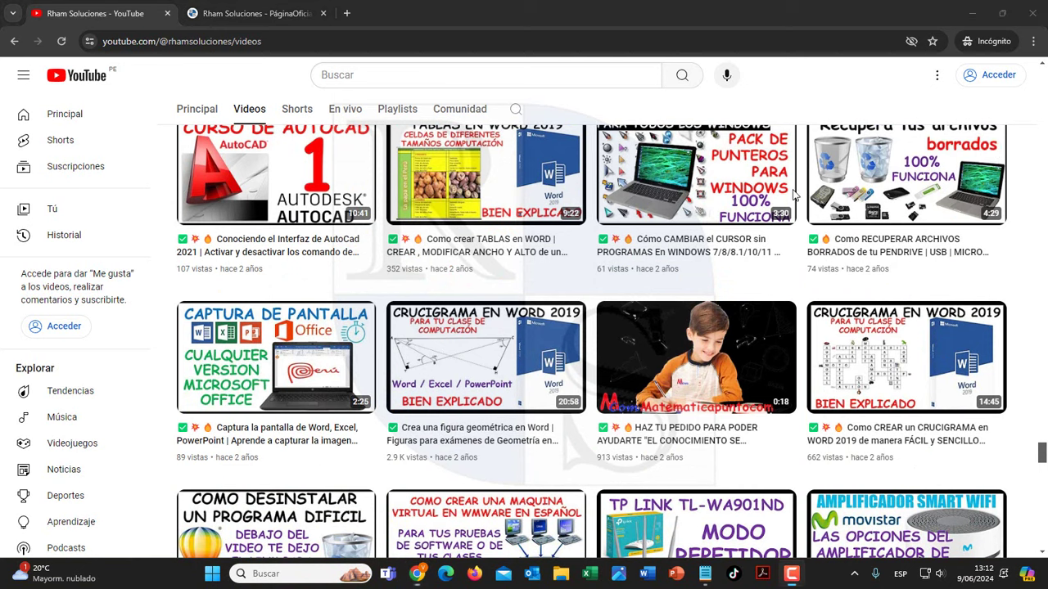
pyautogui.hotkey('ctrl', 'Tab')
pyautogui.click(1044, 438)
pyautogui.moveTo(1045, 435); pyautogui.dragTo(1045, 401)
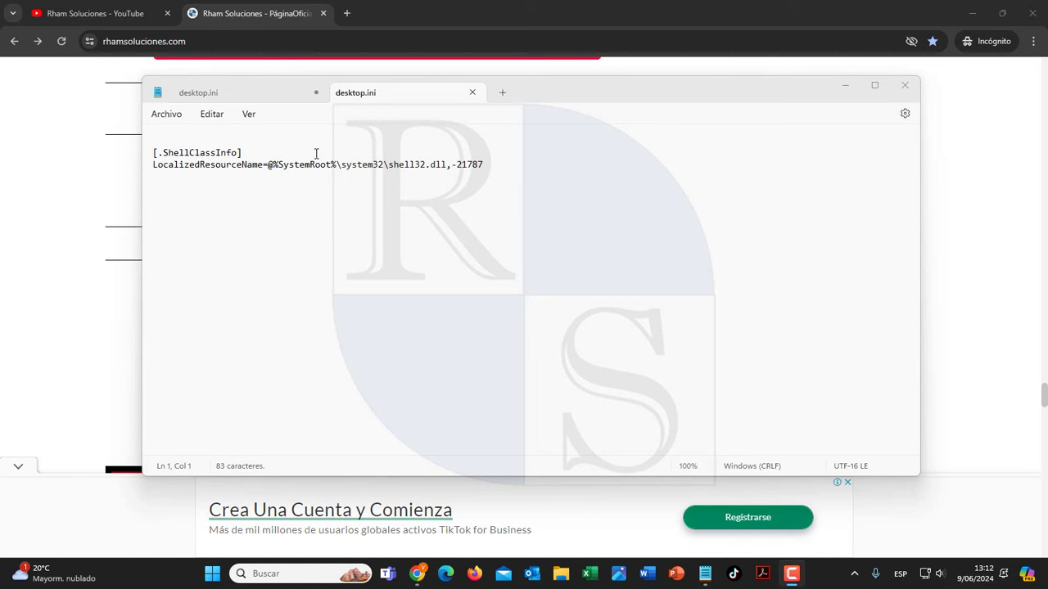
# Step: Delete the text "shell32.dll,-21787" from the end of the LocalizedResourceName line in the open desktop.ini file
pyautogui.moveTo(502, 163); pyautogui.dragTo(390, 166)
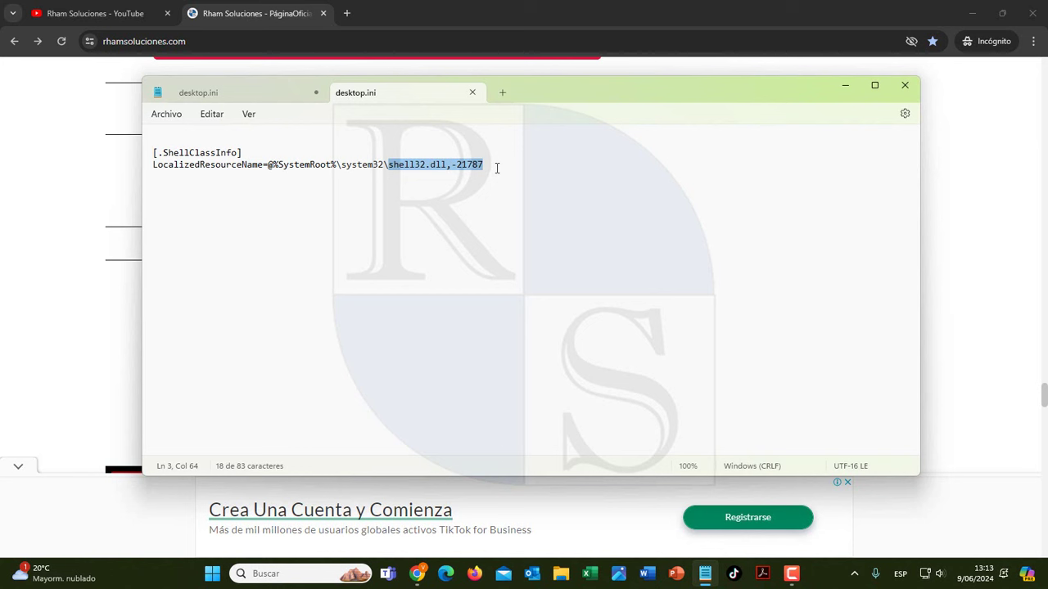
pyautogui.press('Delete')
# Step: Open Save As for the desktop.ini file and examine the full path of its Startup folder from the beginning
pyautogui.click(170, 115)
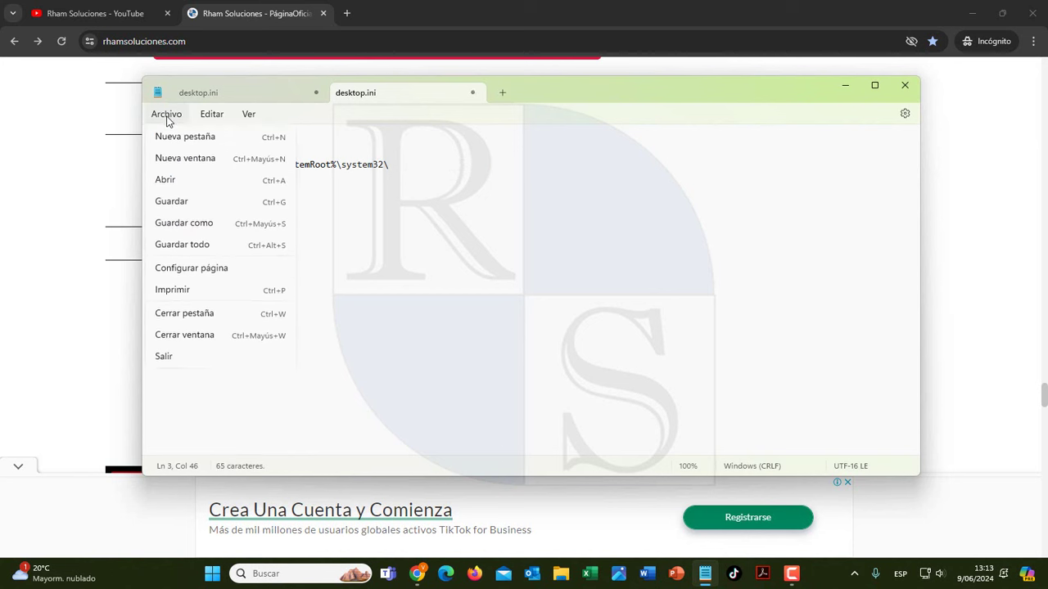
pyautogui.click(183, 223)
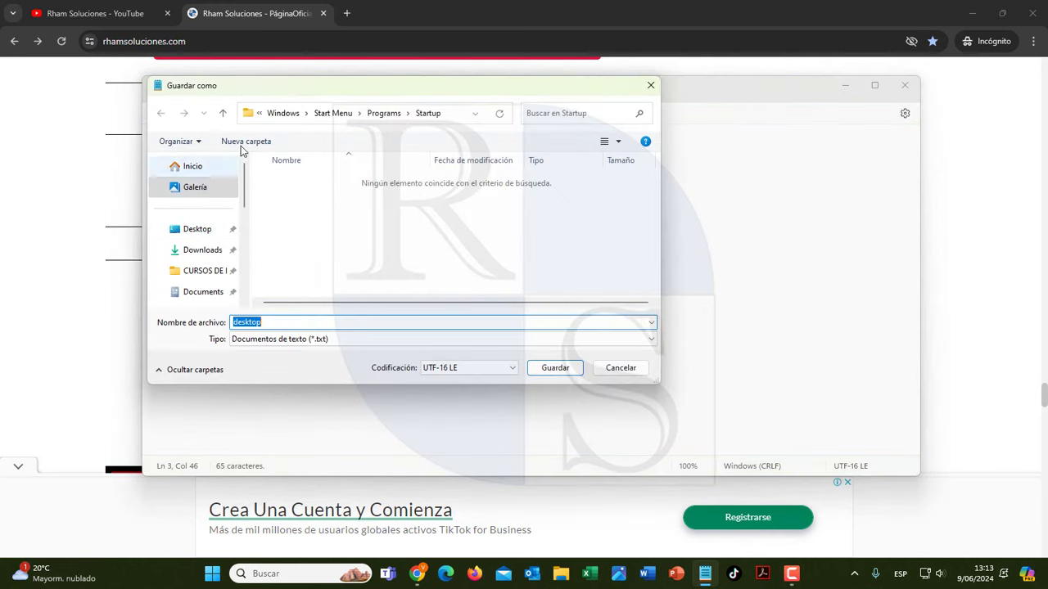
pyautogui.moveTo(275, 88); pyautogui.dragTo(265, 169)
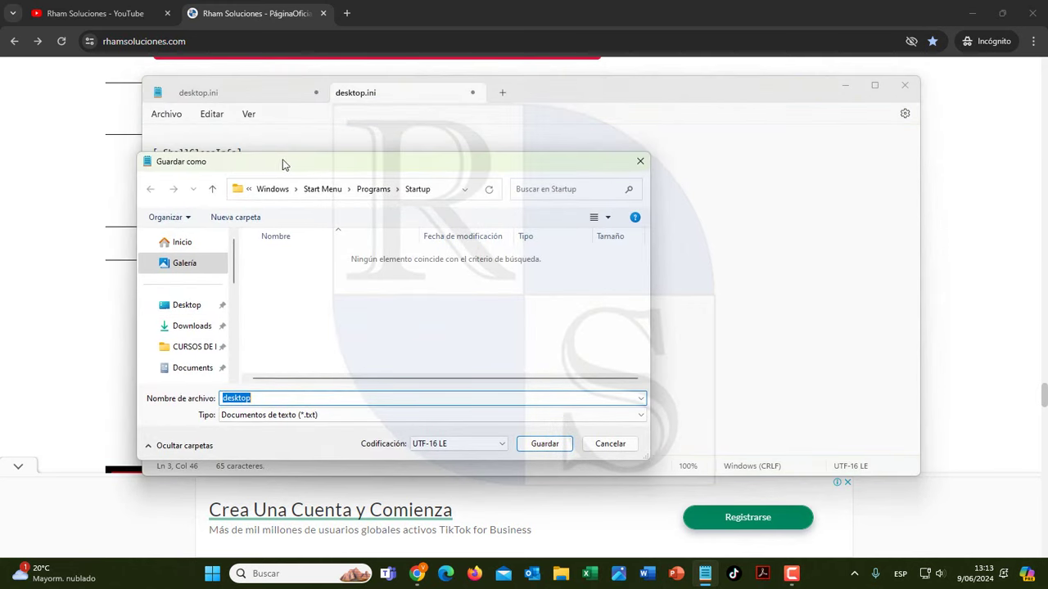
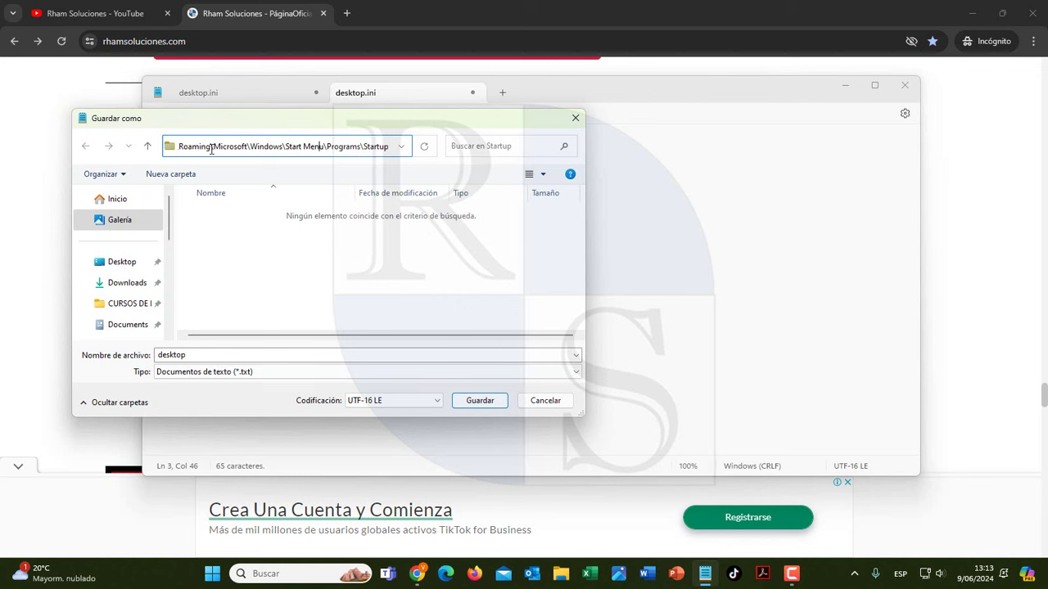
pyautogui.press('Left')
pyautogui.press('Left')
pyautogui.press('Left')
pyautogui.press('Left')
pyautogui.press('Left')
pyautogui.press('Left')
pyautogui.press('Left')
pyautogui.press('Left')
pyautogui.press('Left')
pyautogui.press('Left')
pyautogui.press('Left')
pyautogui.press('Left')
pyautogui.press('Left')
pyautogui.press('Left')
pyautogui.press('Left')
pyautogui.press('Left')
pyautogui.press('Left')
pyautogui.press('Left')
pyautogui.press('Left')
pyautogui.press('Left')
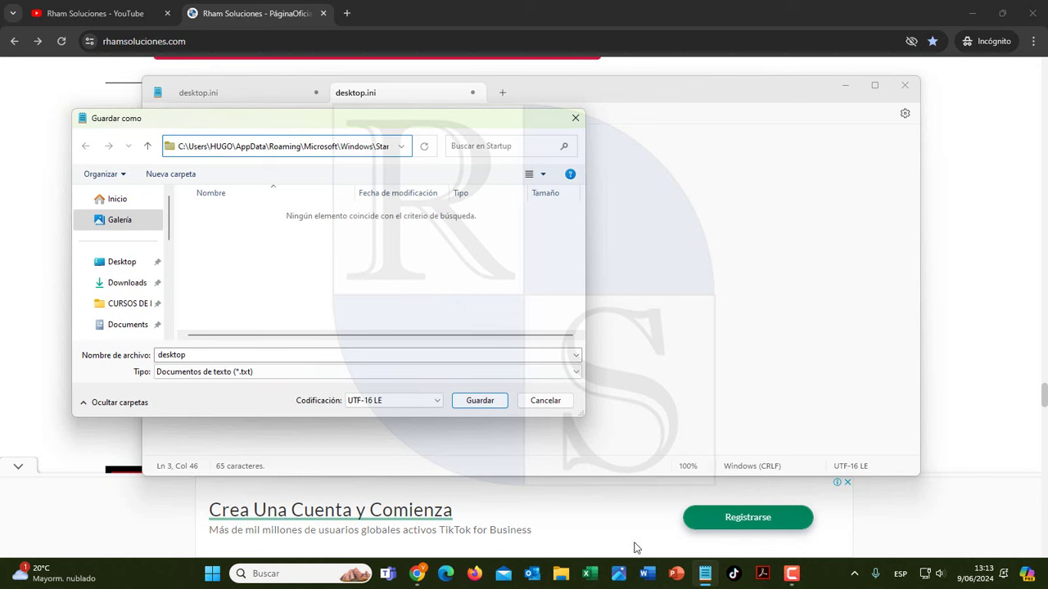
# Step: Switch to File Explorer and open the current user's profile folder inside Usuarios on Disco local (C:)
pyautogui.click(560, 574)
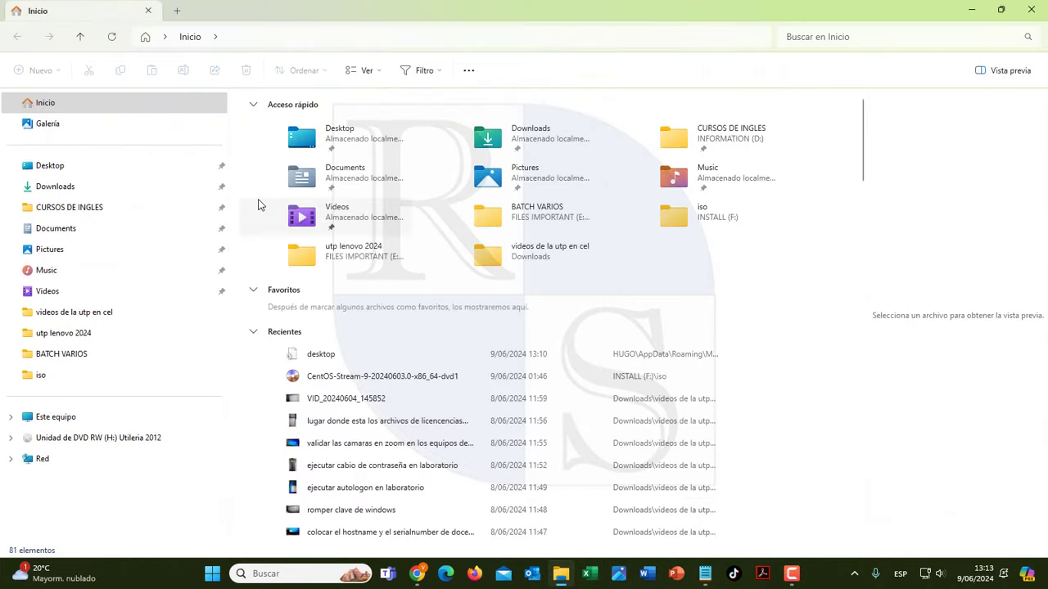
pyautogui.click(66, 416)
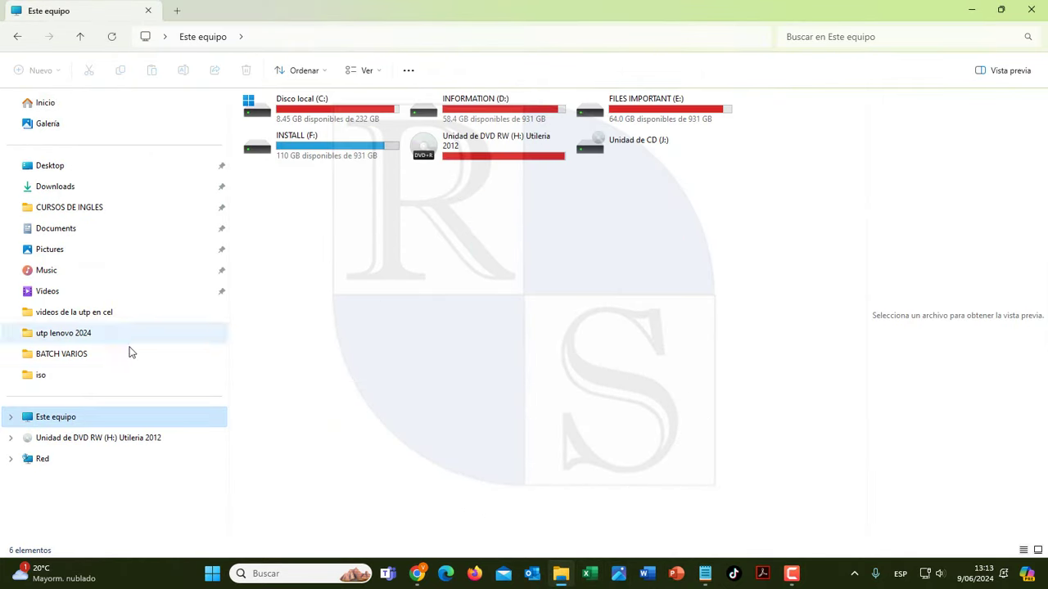
pyautogui.doubleClick(299, 110)
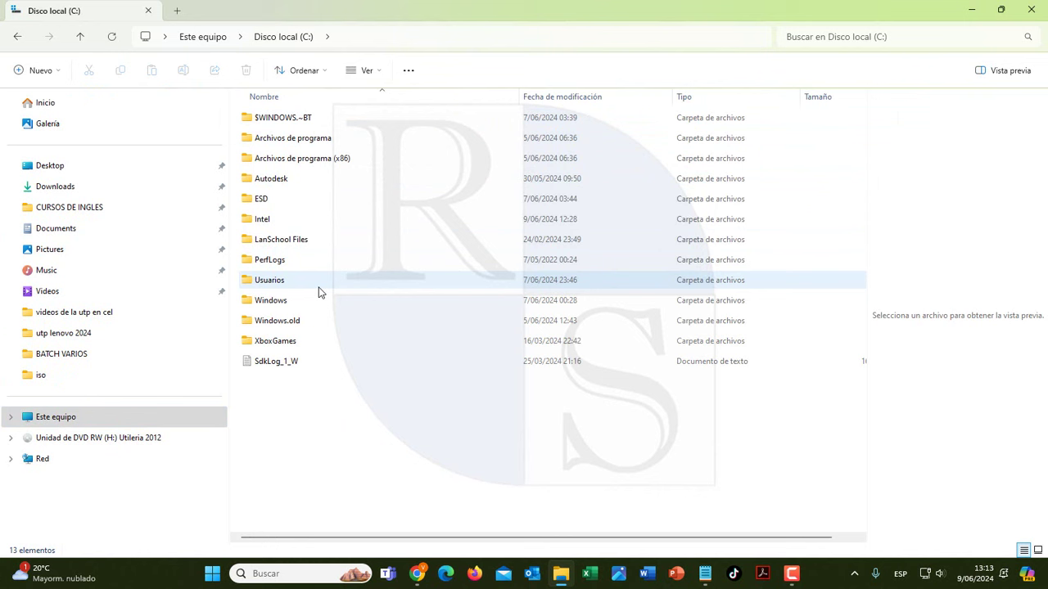
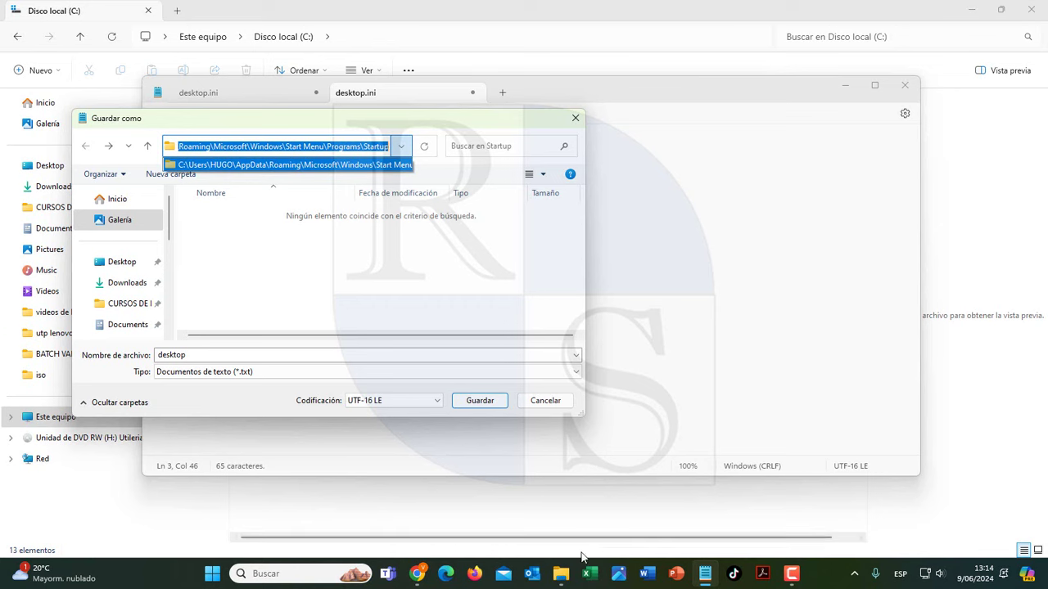
pyautogui.click(561, 573)
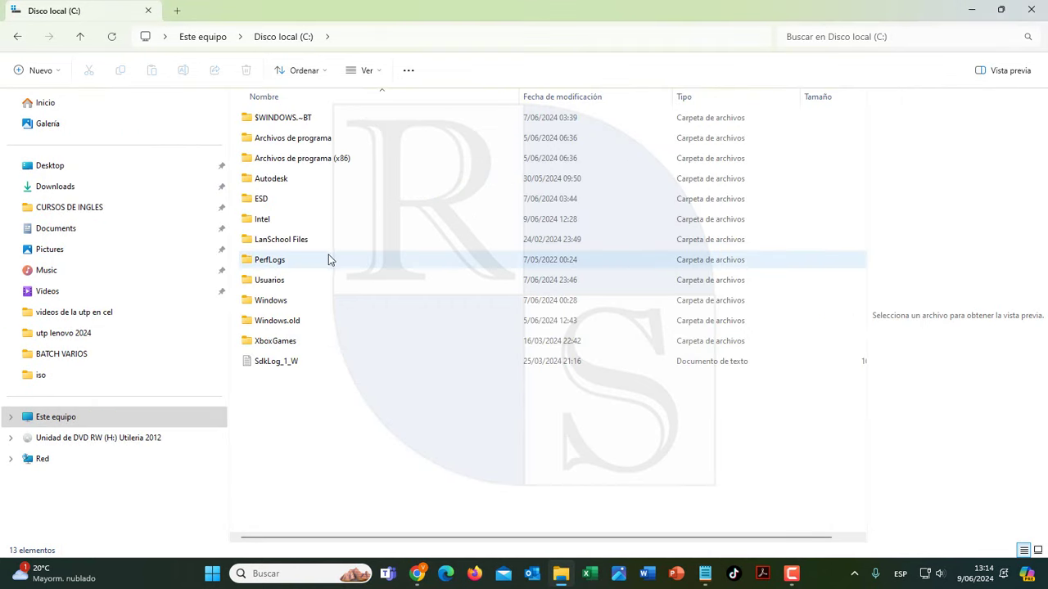
pyautogui.doubleClick(272, 282)
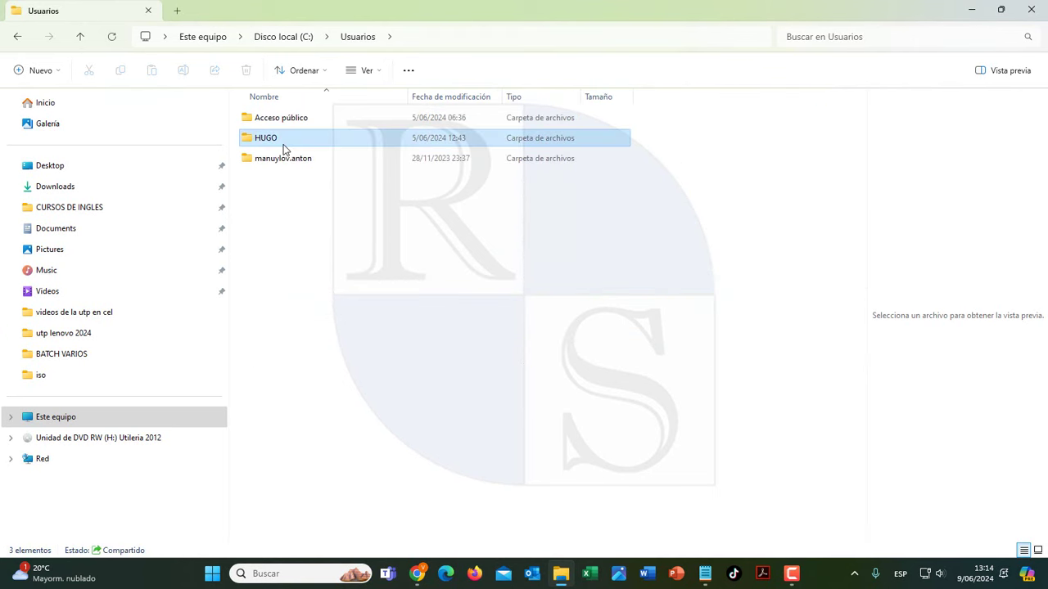
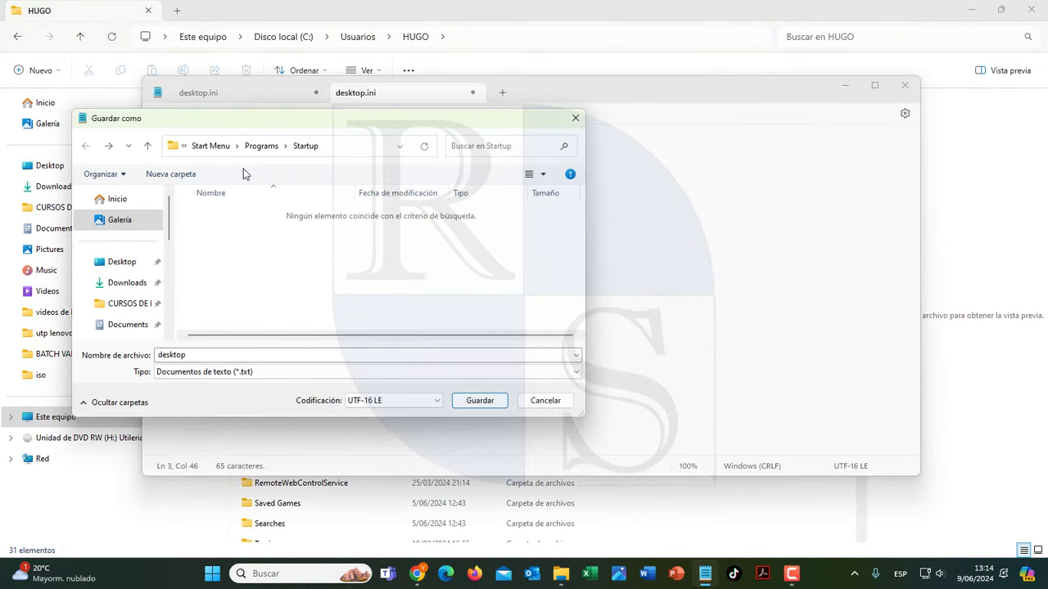
# Step: Following the path shown in the Save As dialog, open AppData\Roaming\Microsoft inside the user's profile folder in File Explorer
pyautogui.click(401, 147)
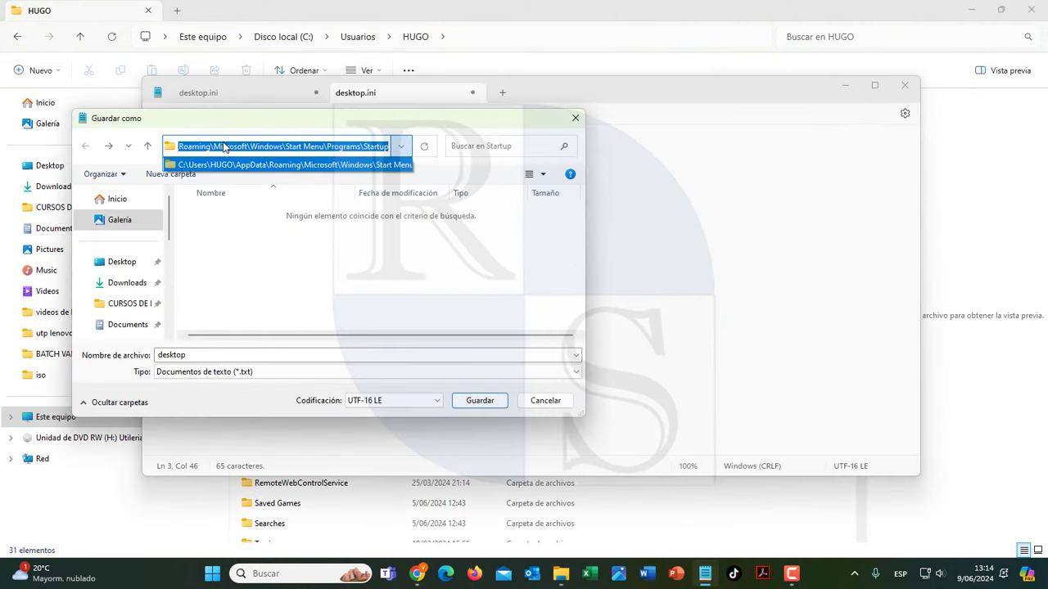
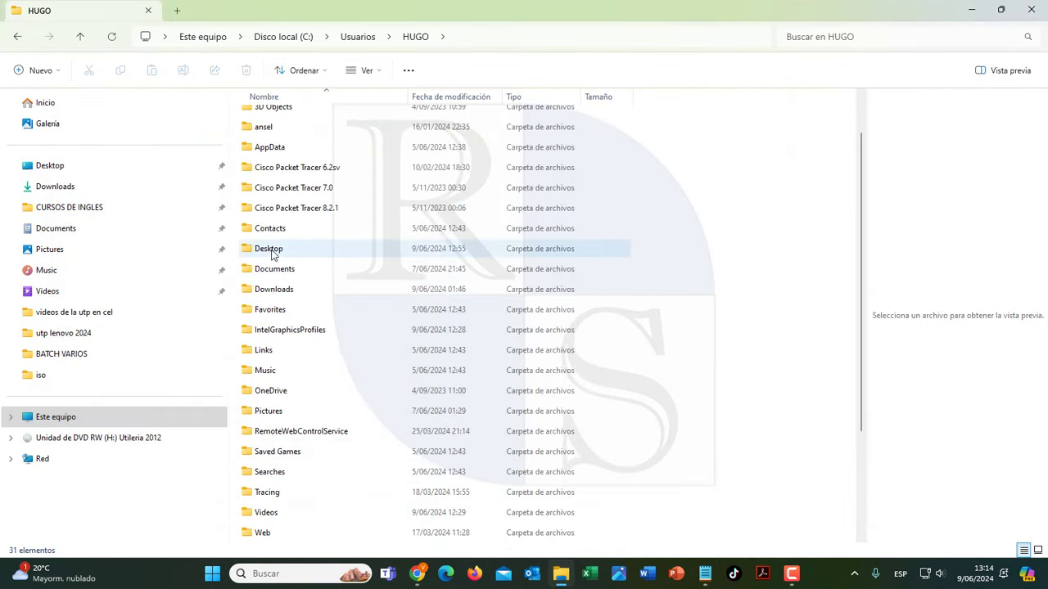
pyautogui.doubleClick(272, 148)
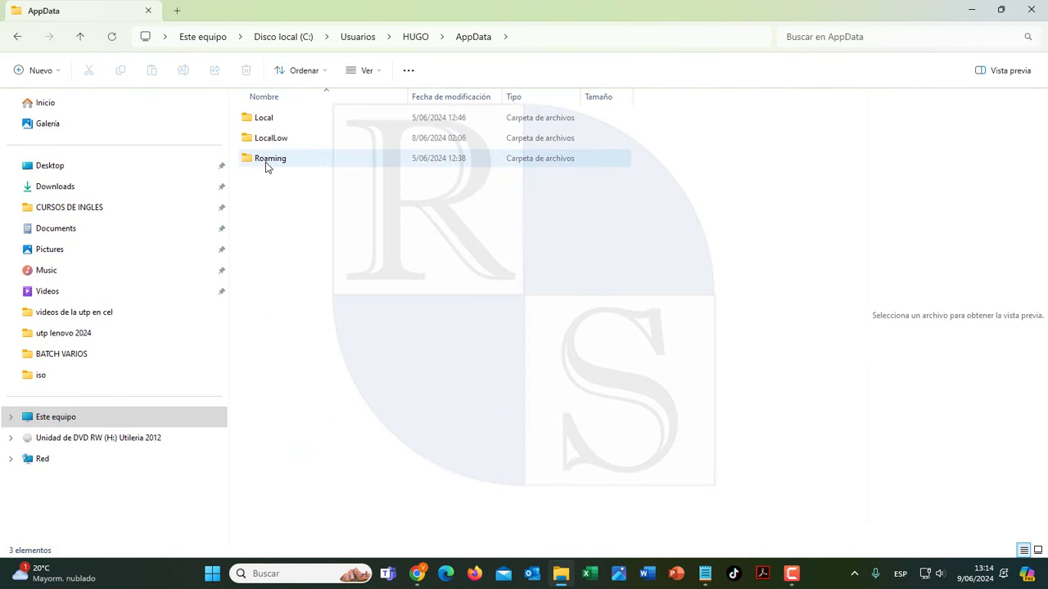
pyautogui.doubleClick(265, 166)
pyautogui.scroll(-3, 278, 369)
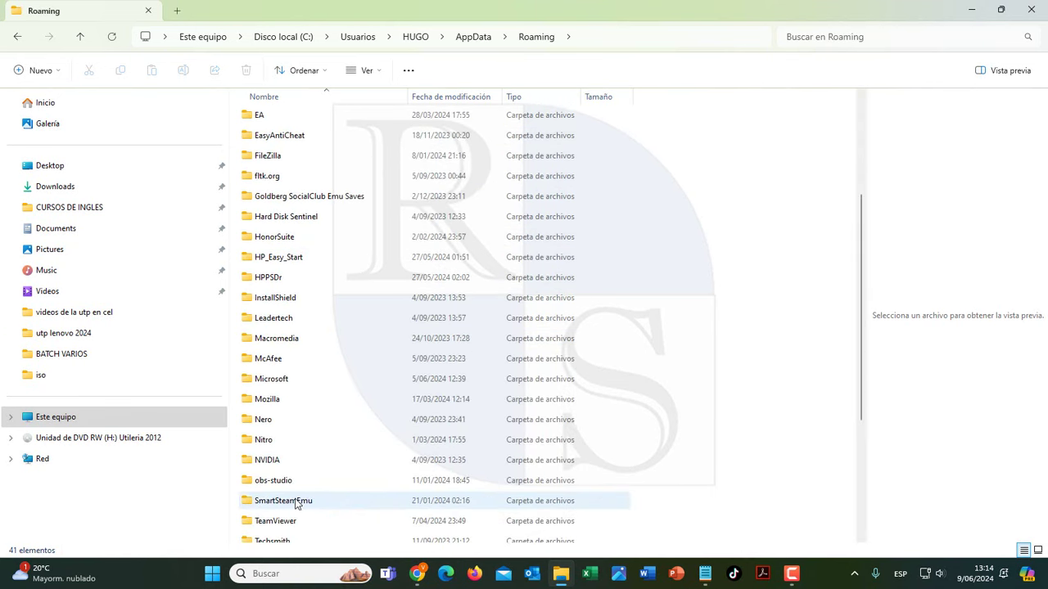
pyautogui.scroll(-1, 297, 504)
pyautogui.click(287, 334)
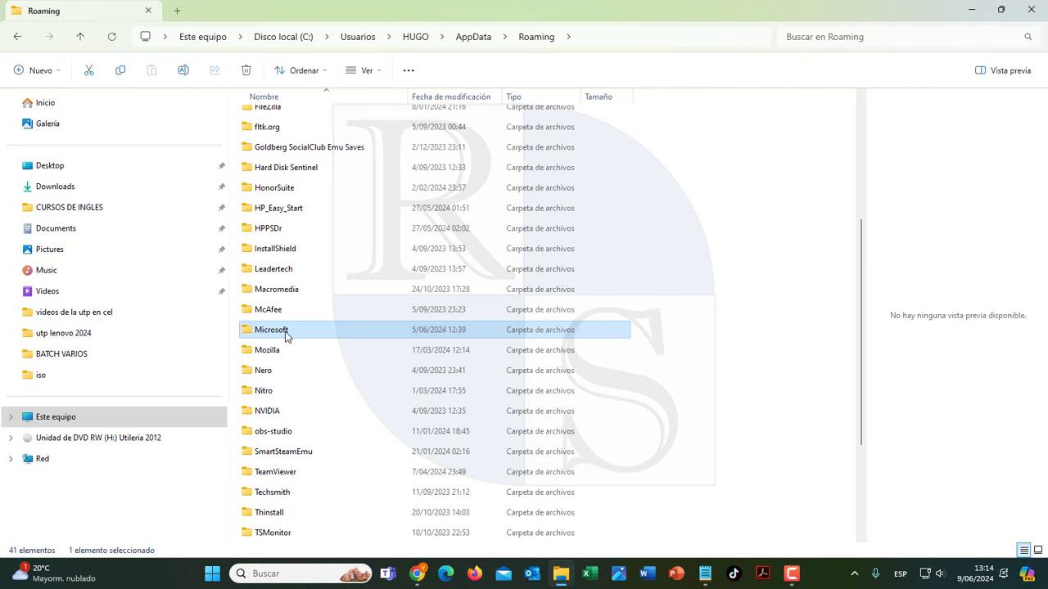
pyautogui.doubleClick(286, 334)
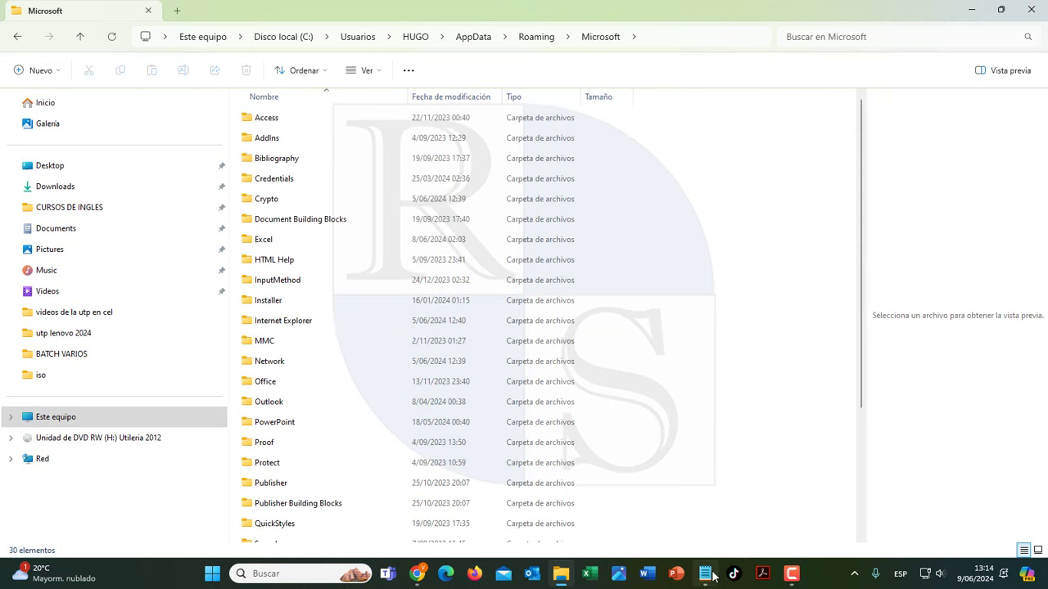
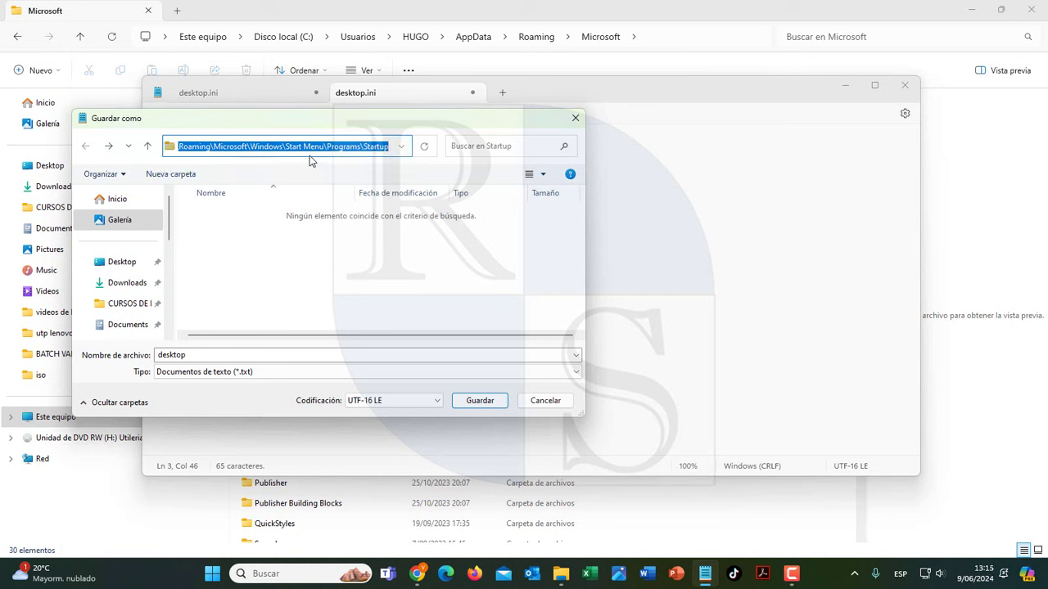
# Step: Recheck the Save As path and open the Windows\Start Menu folder inside Microsoft in File Explorer
pyautogui.click(312, 160)
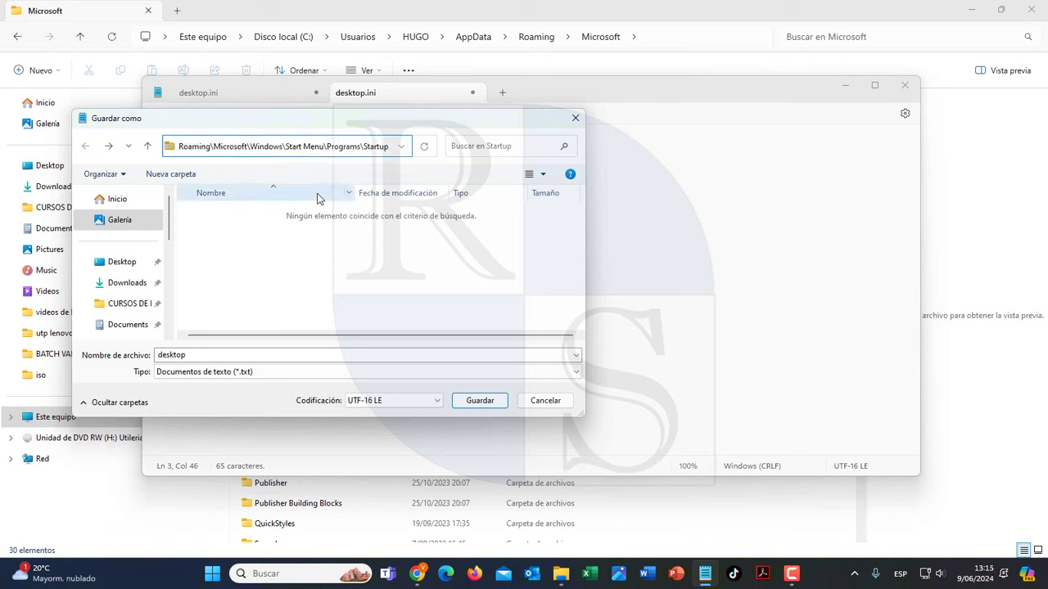
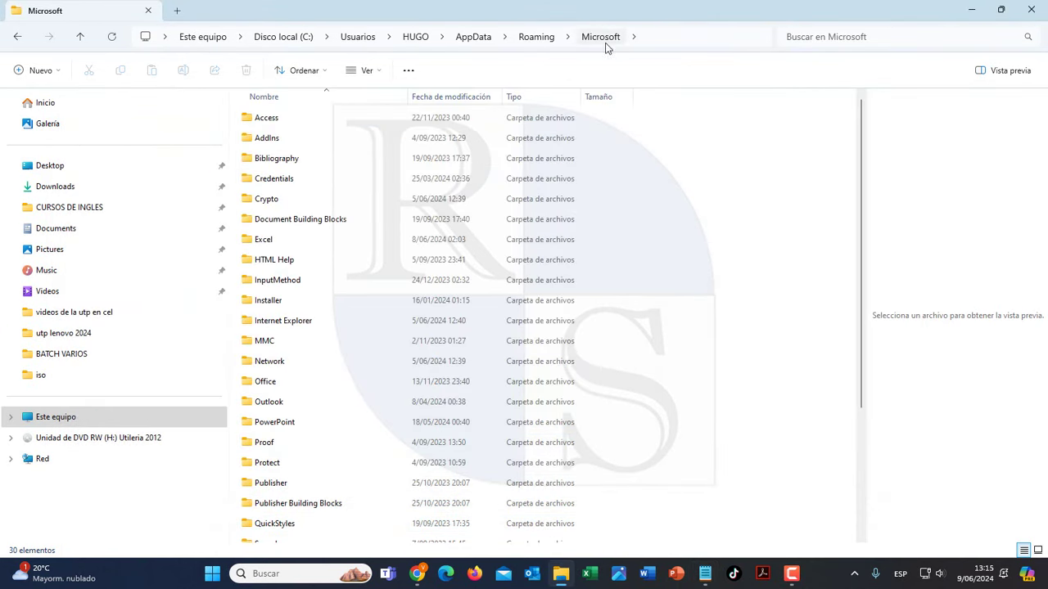
pyautogui.scroll(-3, 286, 502)
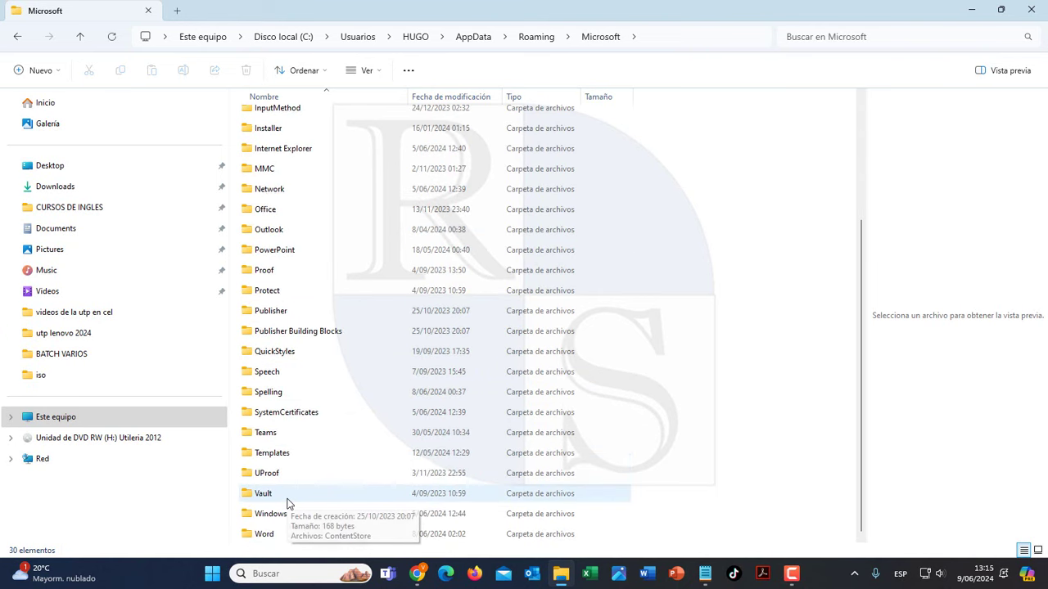
pyautogui.doubleClick(281, 516)
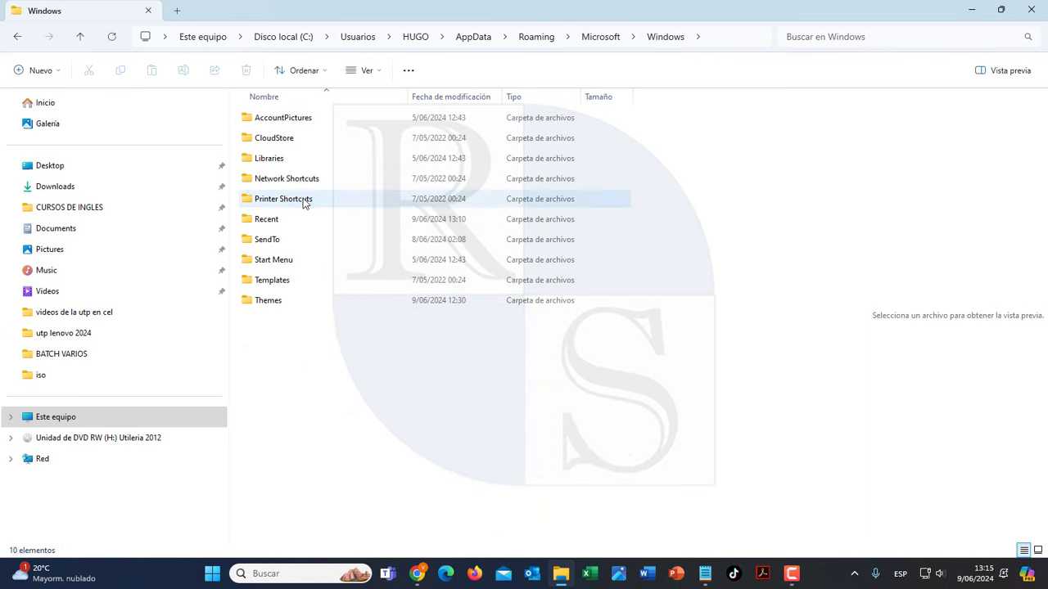
pyautogui.doubleClick(284, 261)
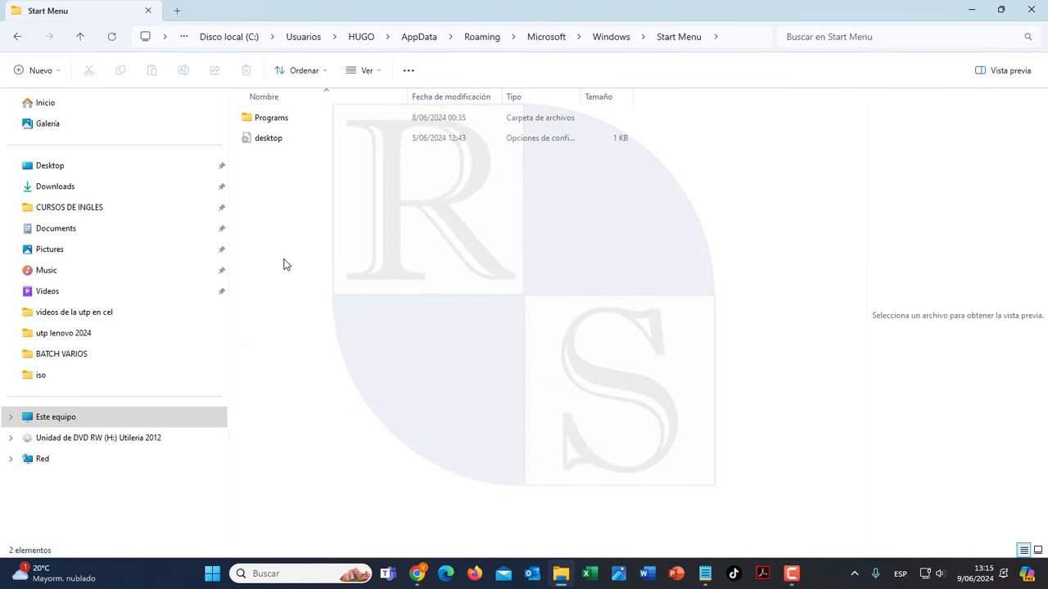
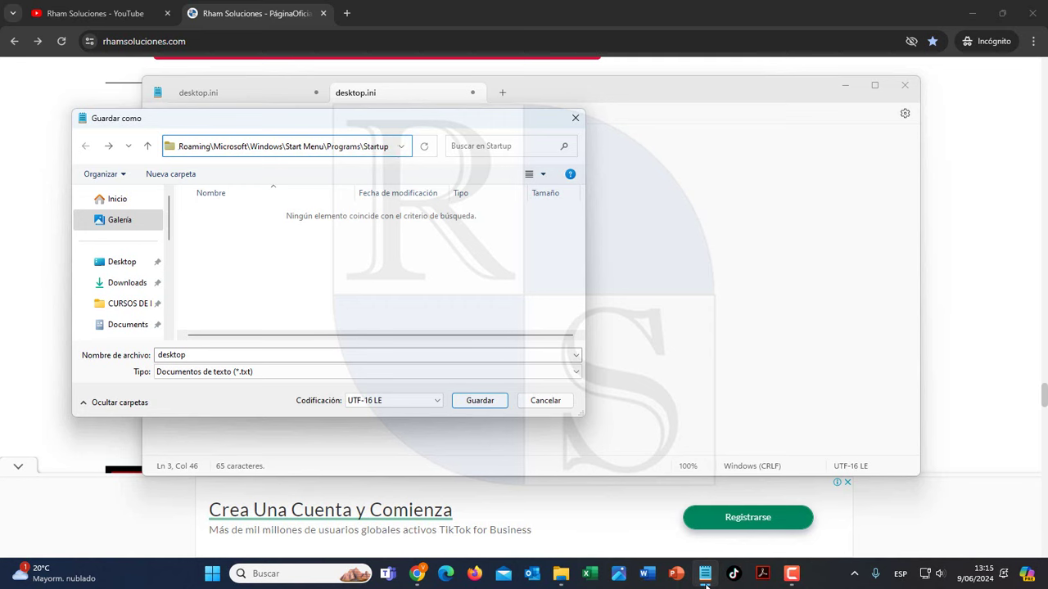
# Step: Open the Programs folder in File Explorer and select its desktop configuration file to preview the contents
pyautogui.click(561, 573)
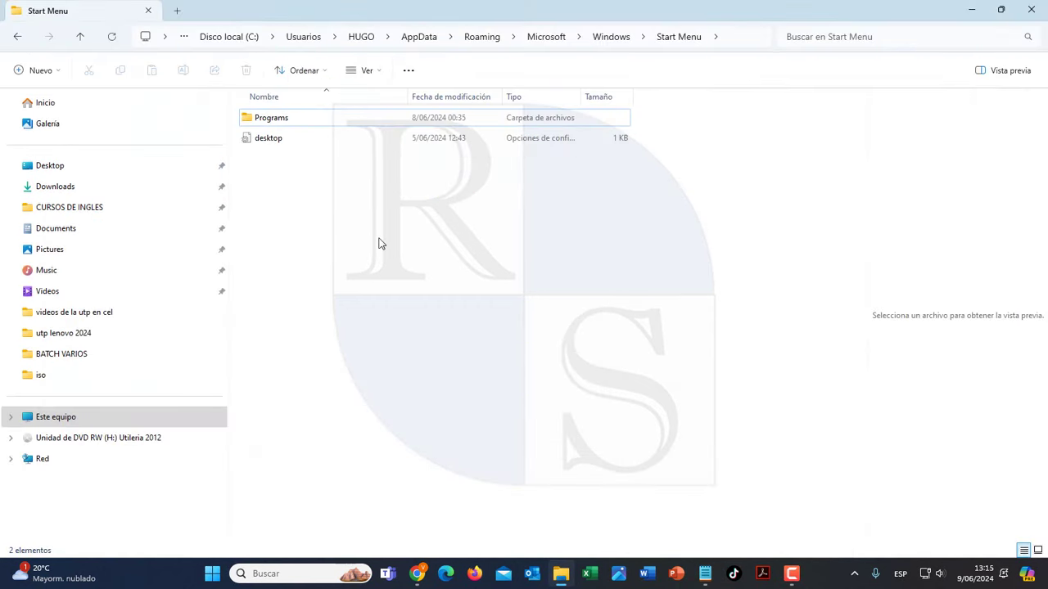
pyautogui.doubleClick(282, 120)
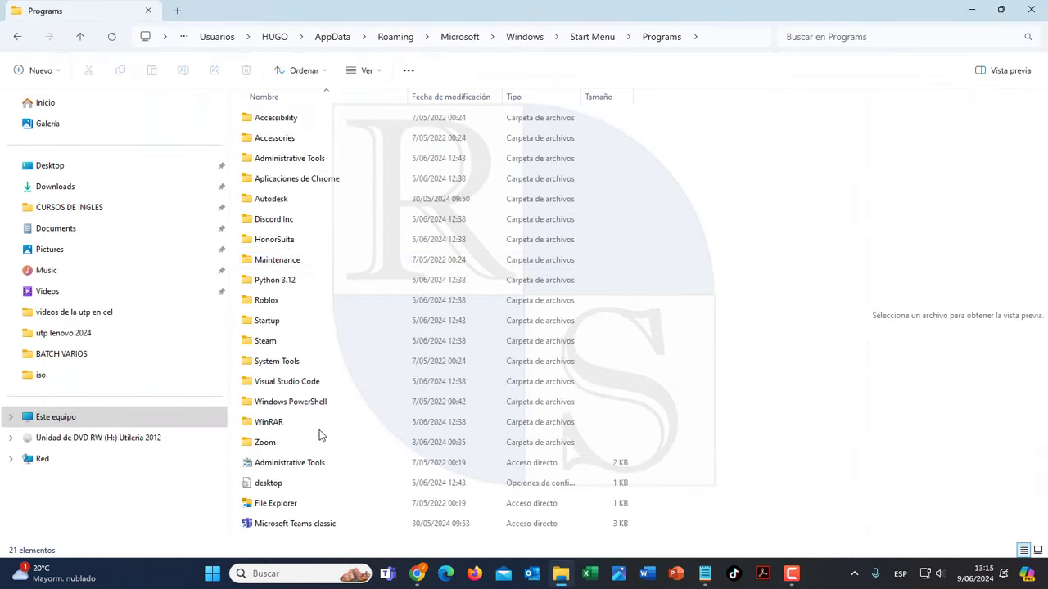
pyautogui.click(274, 489)
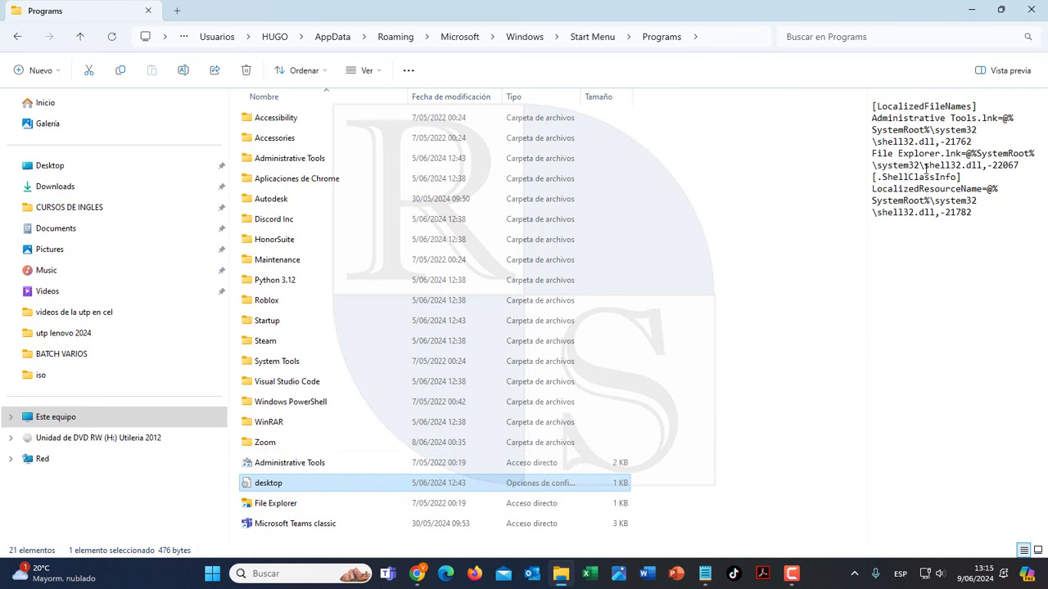
# Step: Return to Notepad, cancel Save As, and close the active desktop.ini tab without saving its changes
pyautogui.click(704, 573)
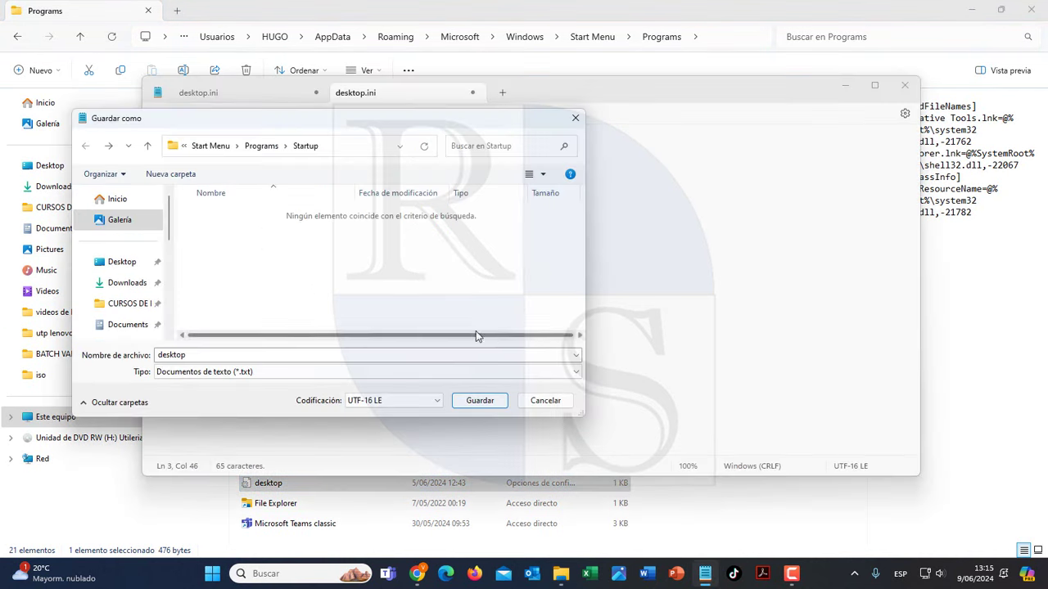
pyautogui.click(538, 403)
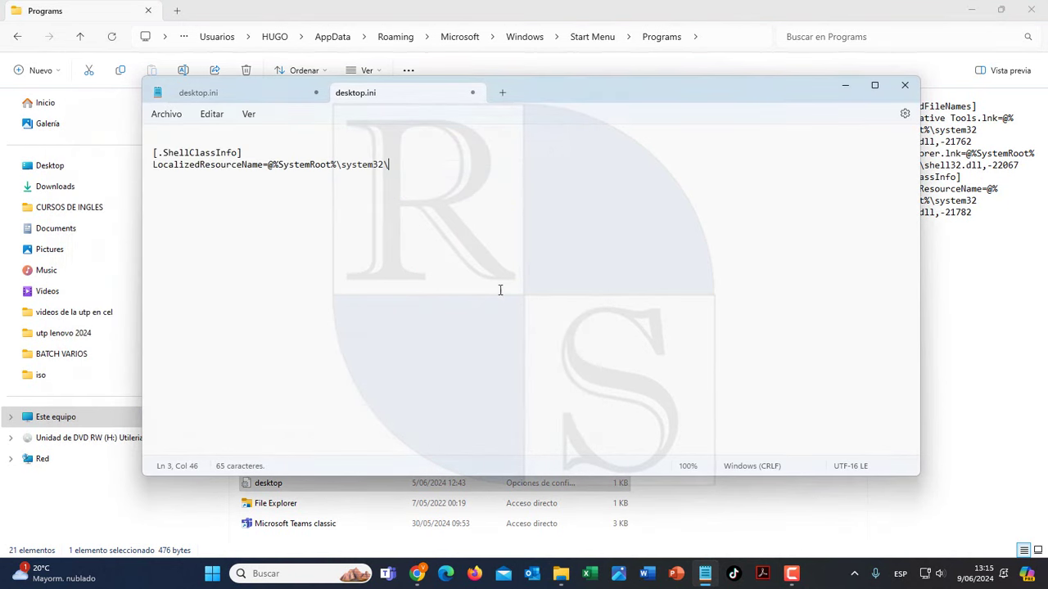
pyautogui.click(472, 93)
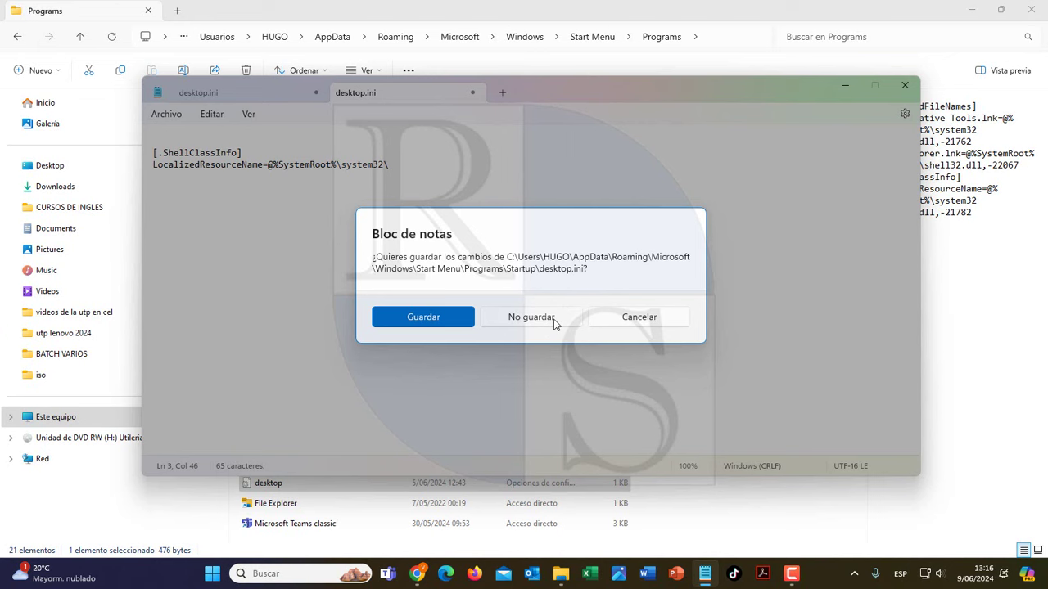
pyautogui.click(531, 317)
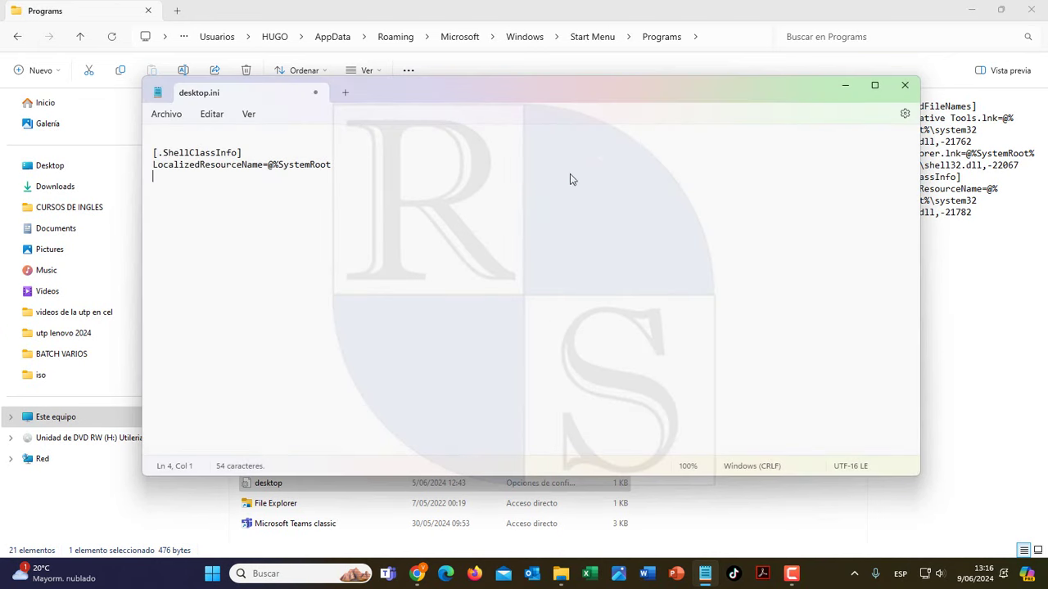
# Step: Minimize Notepad and delete the desktop configuration file from the Programs folder in File Explorer
pyautogui.click(843, 85)
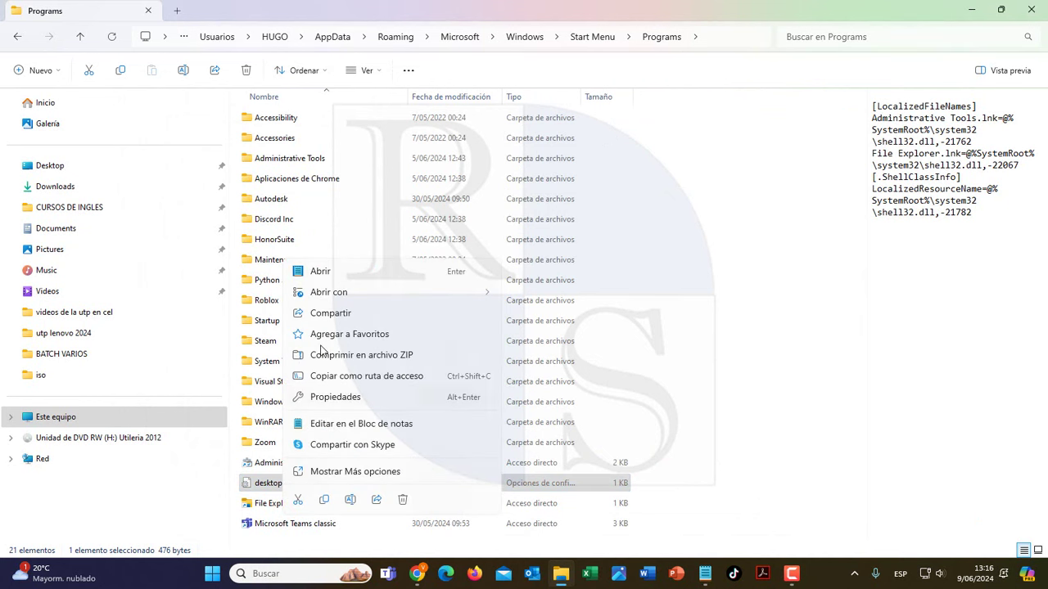
pyautogui.click(352, 471)
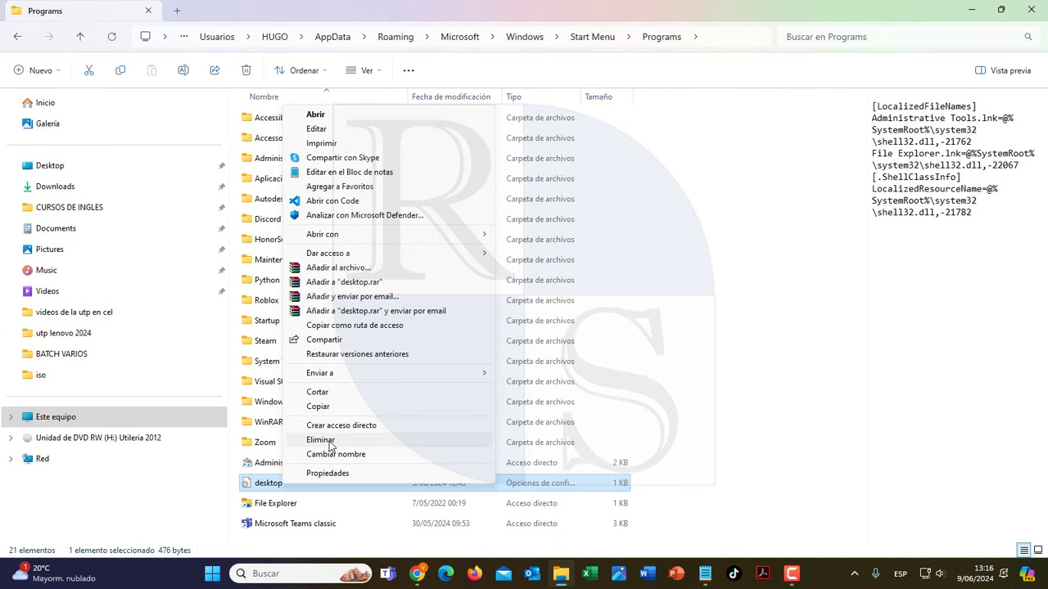
pyautogui.click(330, 443)
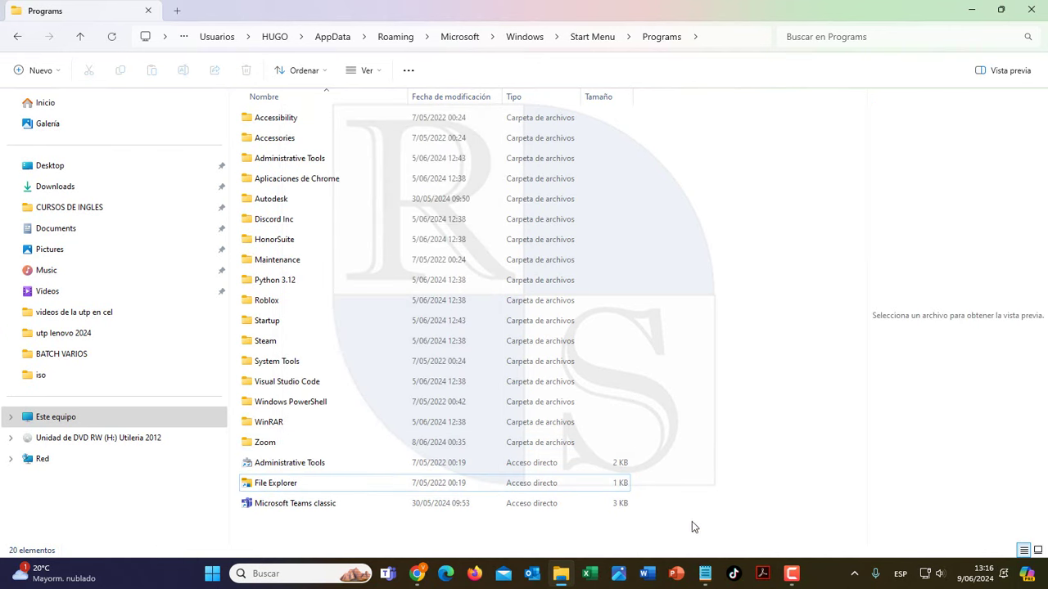
# Step: Return to Notepad, read the remaining desktop.ini file's full path in its save prompt, and compare it with the File Explorer path
pyautogui.click(704, 574)
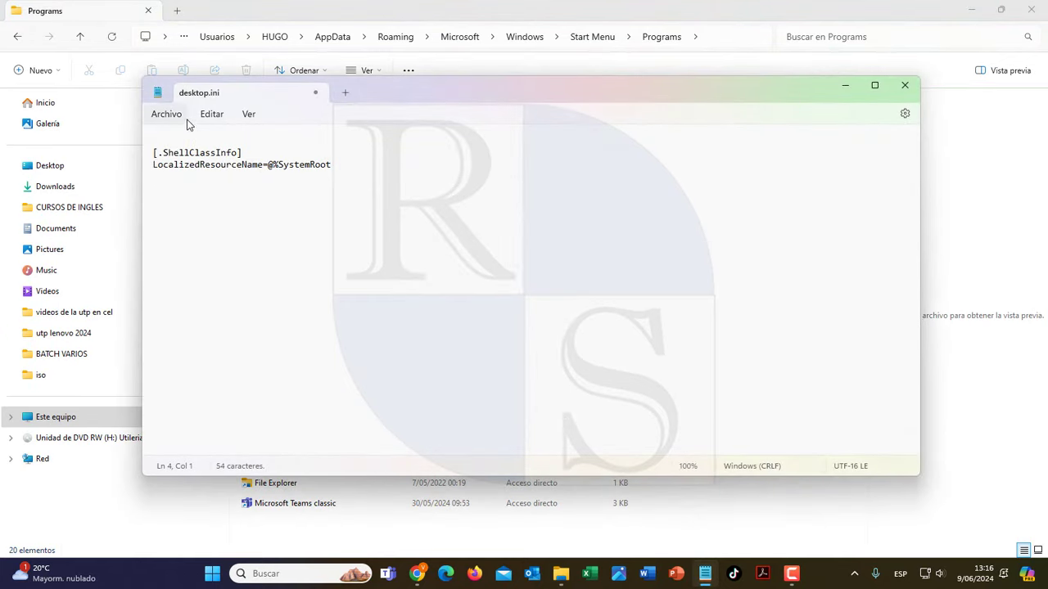
pyautogui.click(316, 94)
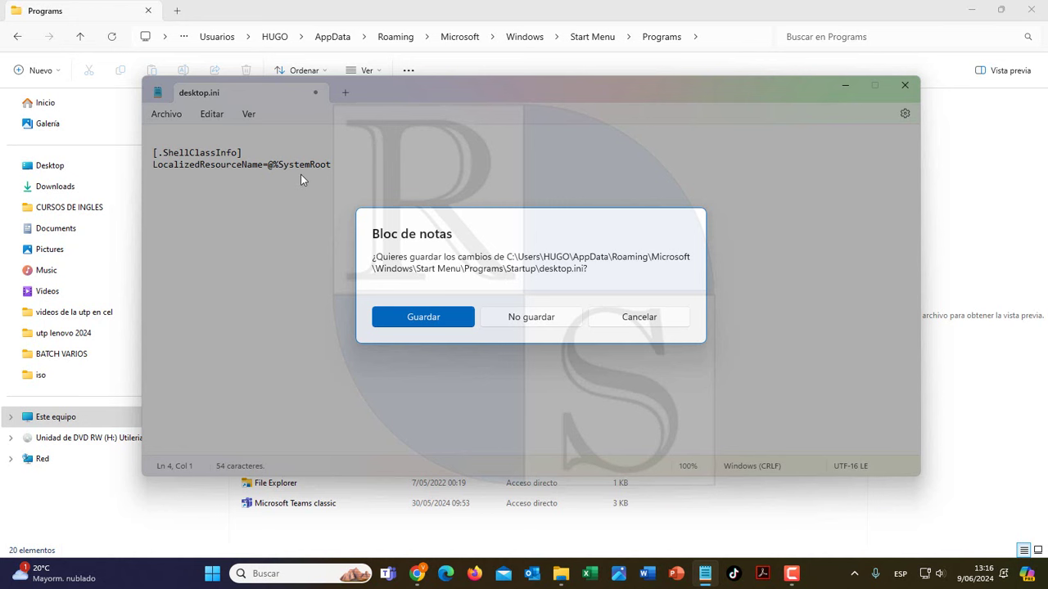
pyautogui.click(620, 328)
pyautogui.moveTo(393, 95); pyautogui.dragTo(395, 180)
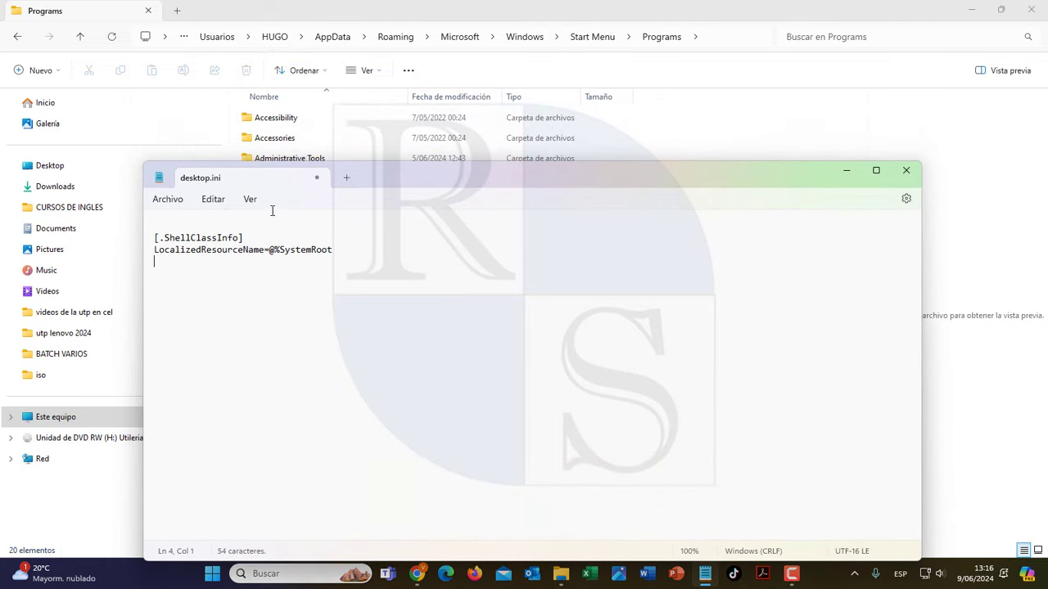
pyautogui.click(319, 179)
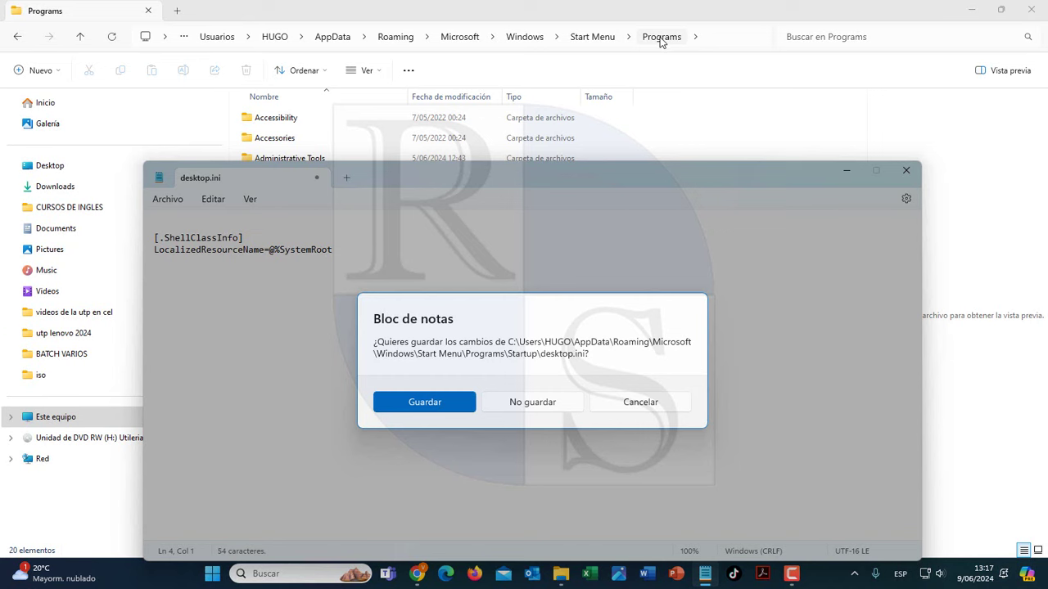
pyautogui.press('Return')
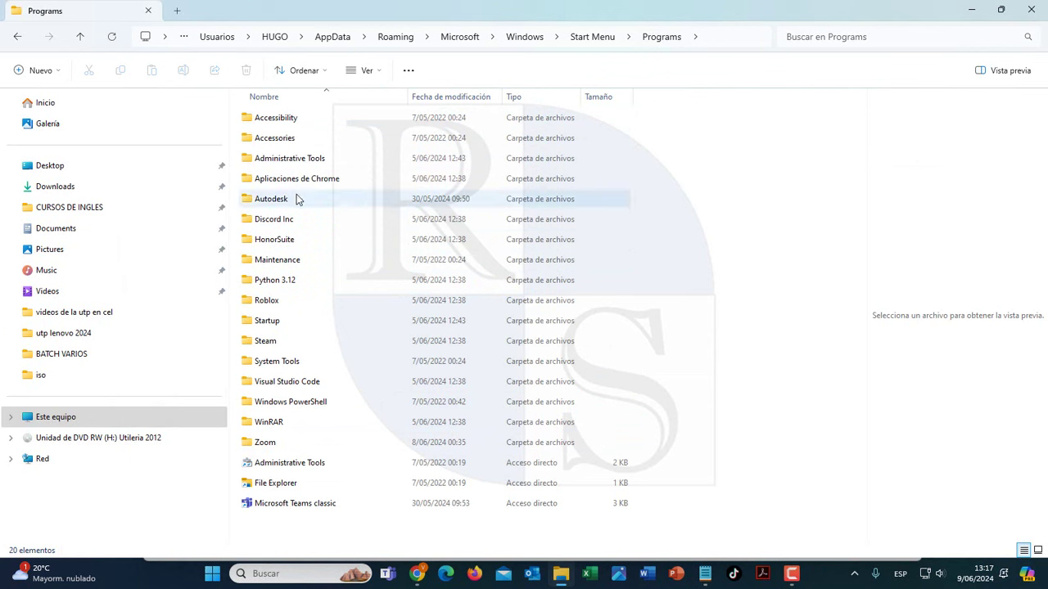
# Step: Open the Startup folder inside Programs in File Explorer and delete its desktop configuration file
pyautogui.doubleClick(272, 320)
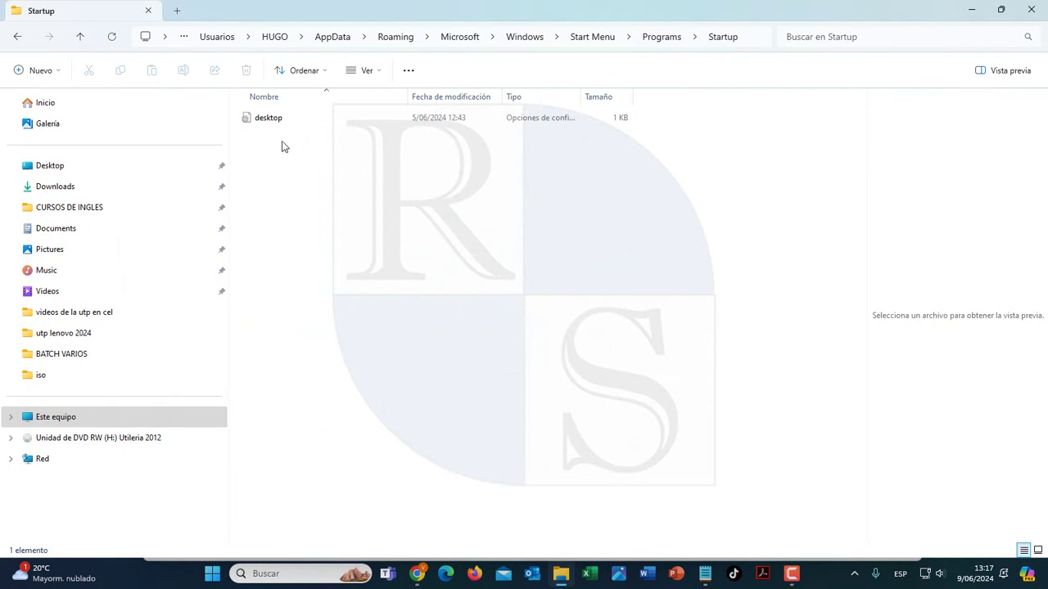
pyautogui.click(265, 122)
pyautogui.rightClick(265, 125)
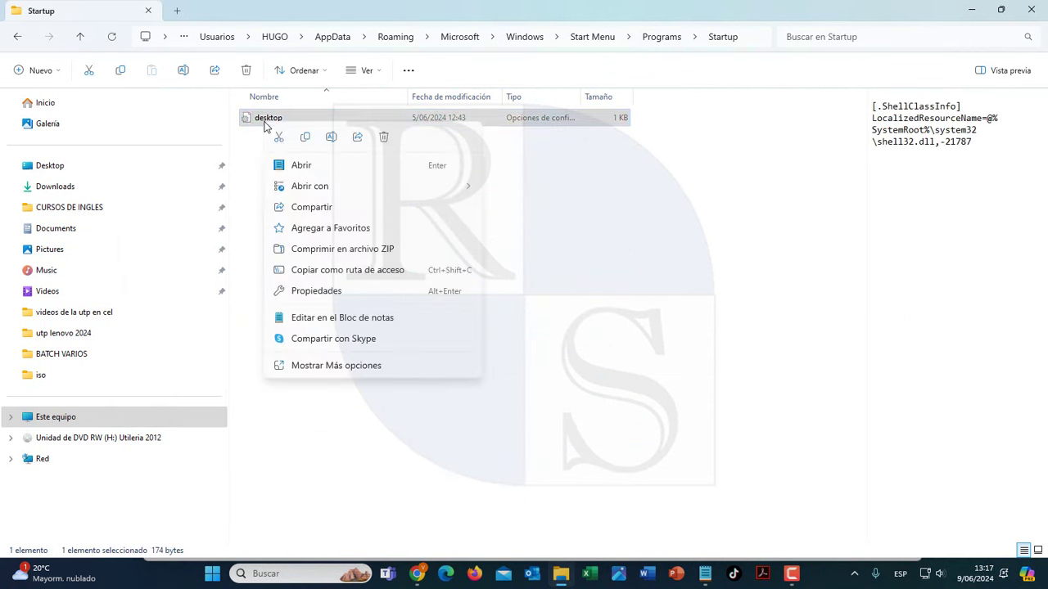
pyautogui.click(382, 140)
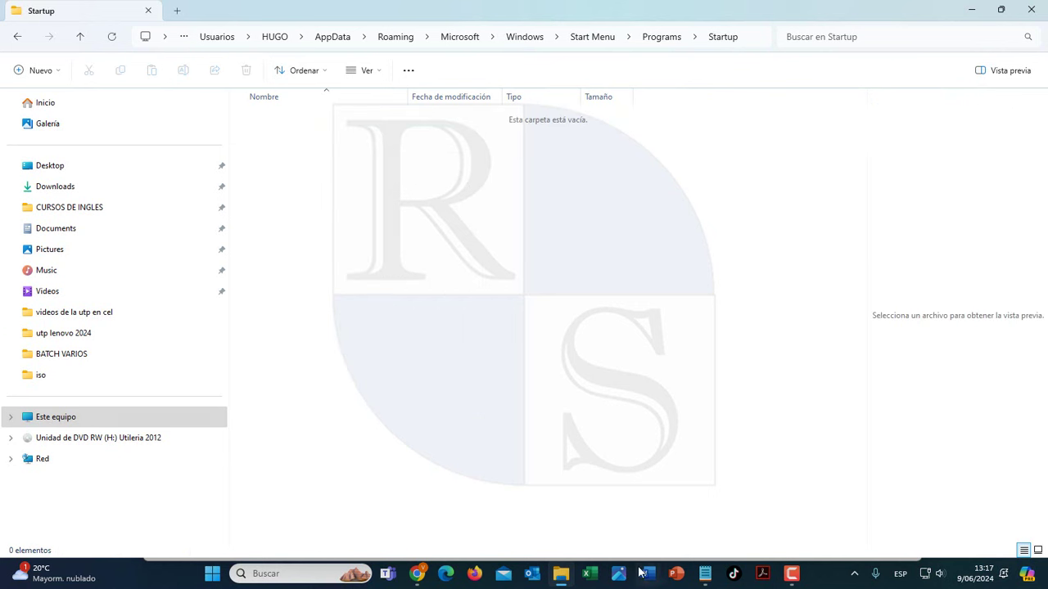
# Step: Dismiss the pending save prompt in Notepad, then close both Notepad and File Explorer
pyautogui.click(705, 573)
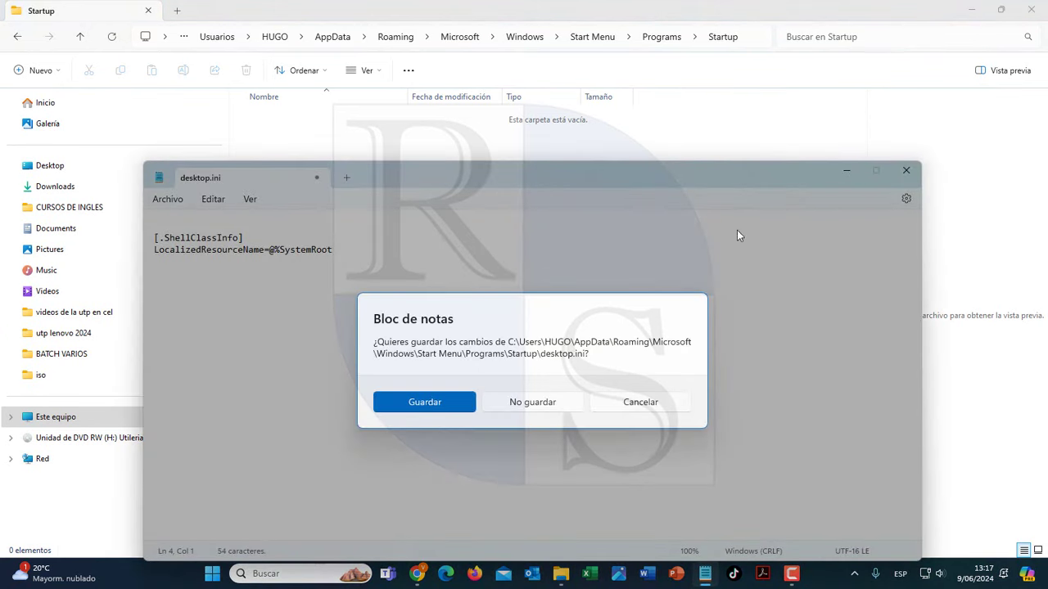
pyautogui.click(641, 402)
pyautogui.click(907, 171)
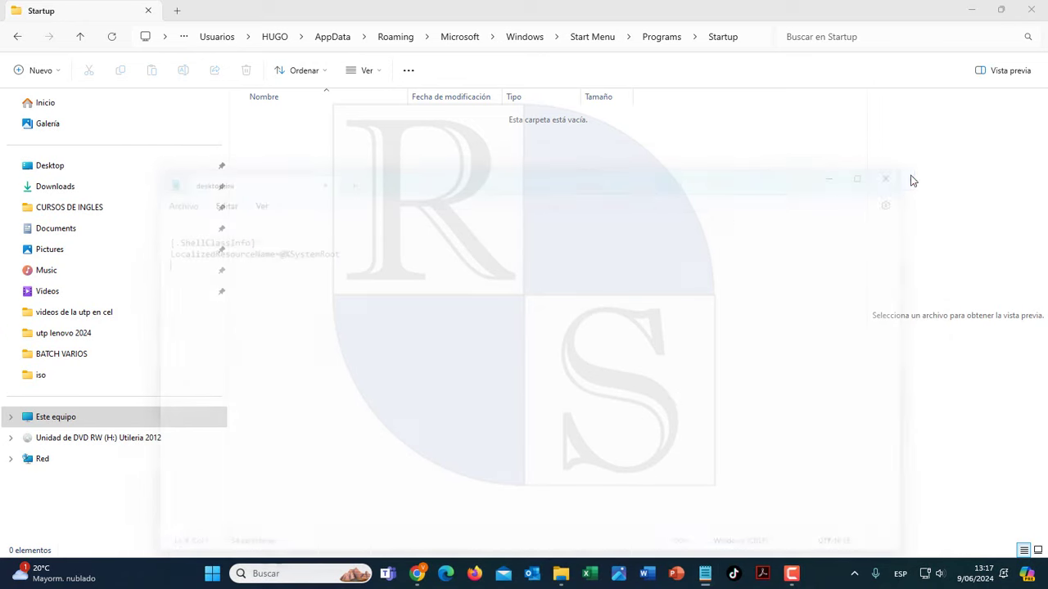
pyautogui.click(662, 38)
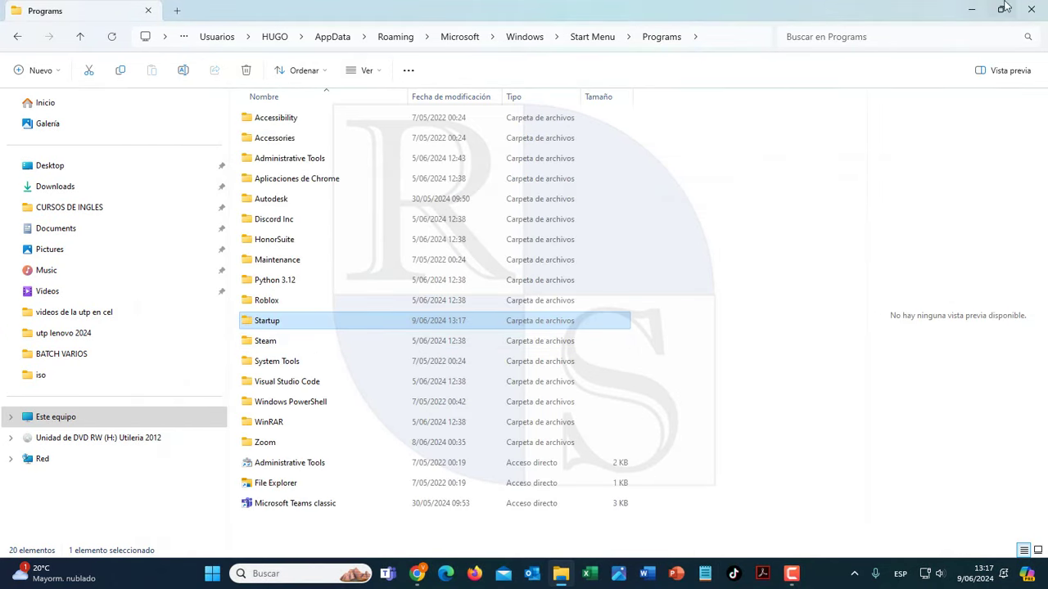
pyautogui.click(1033, 7)
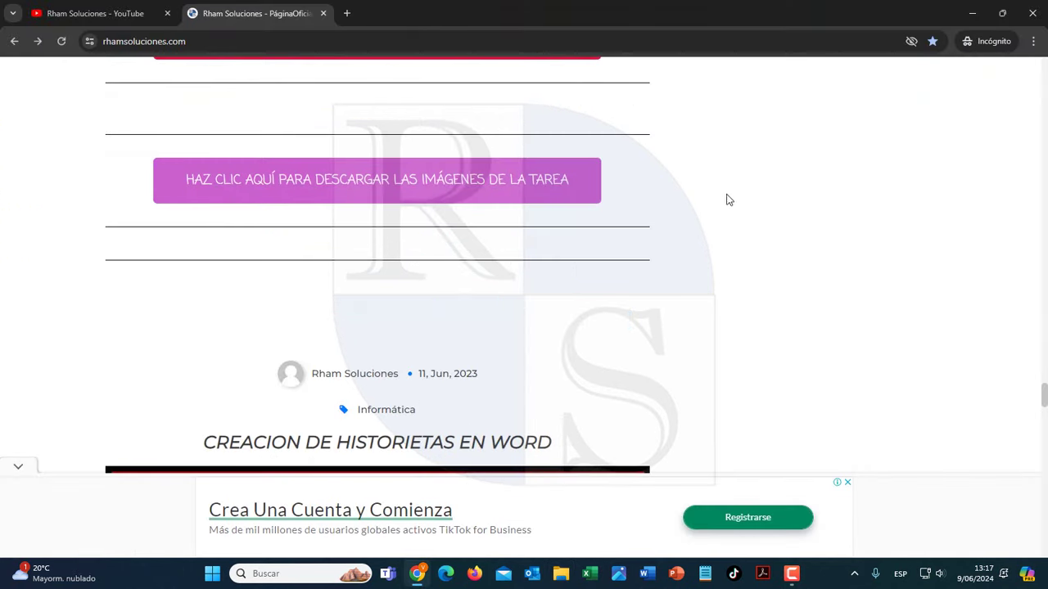
pyautogui.click(86, 10)
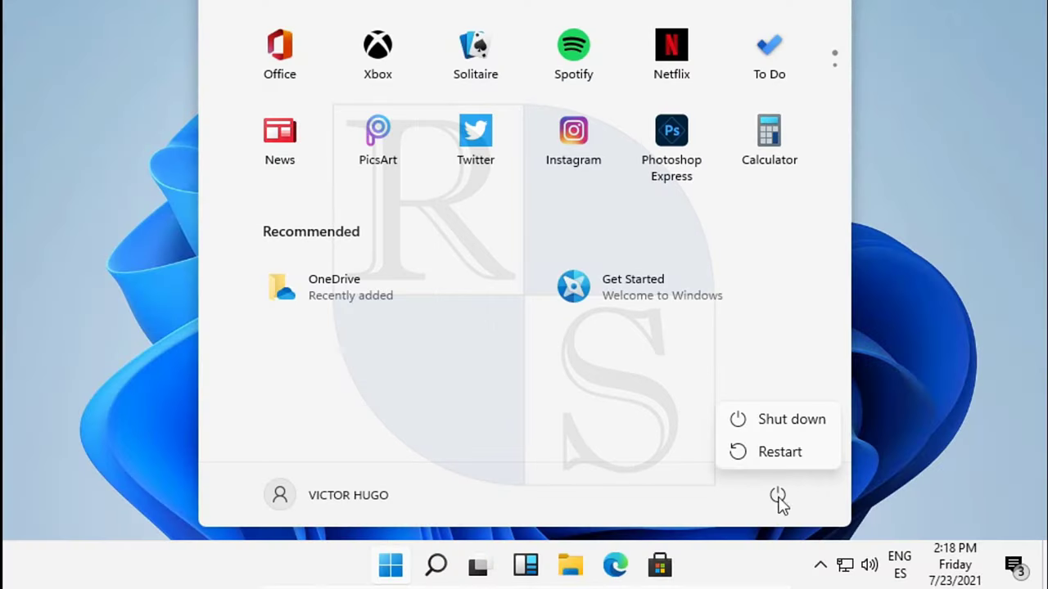
# Step: Shut down the computer from the Windows power options
pyautogui.click(805, 420)
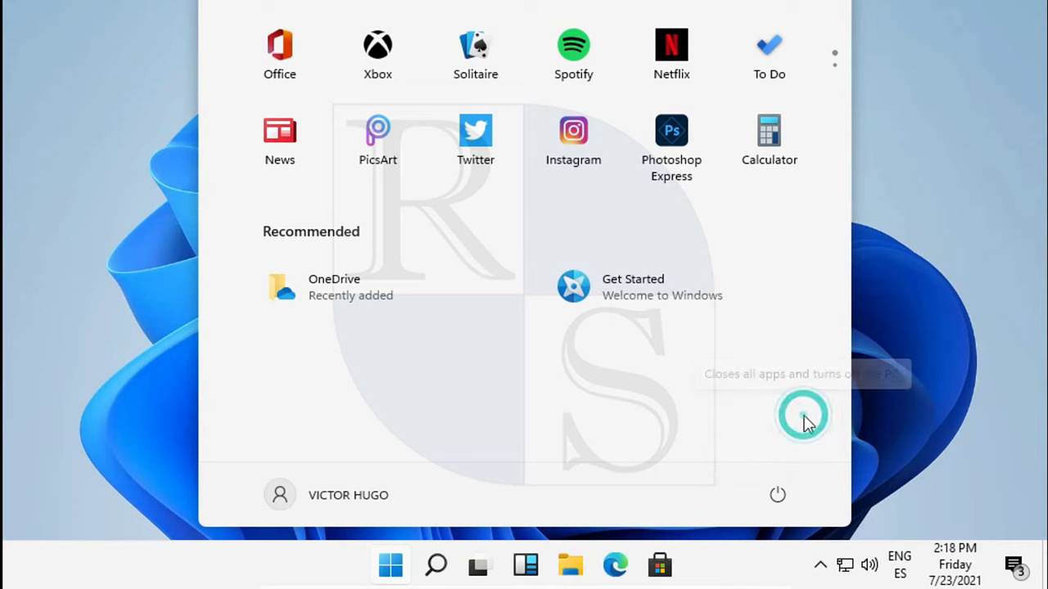